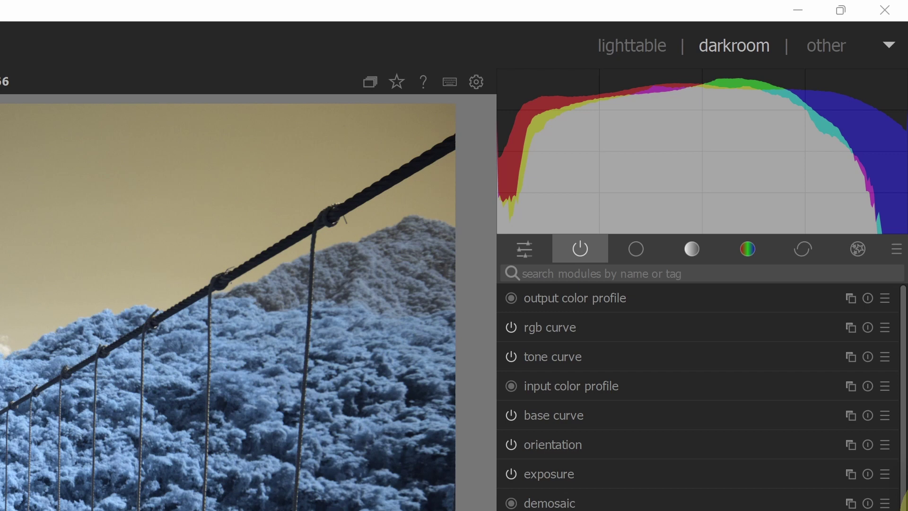
Step: Go to the presets page of global preferences and begin importing preset files
left_click(475, 84)
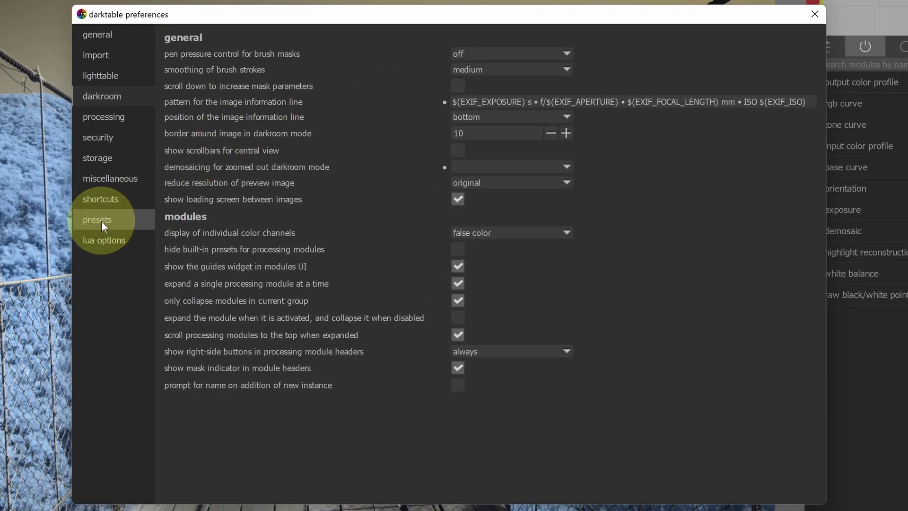
left_click(103, 225)
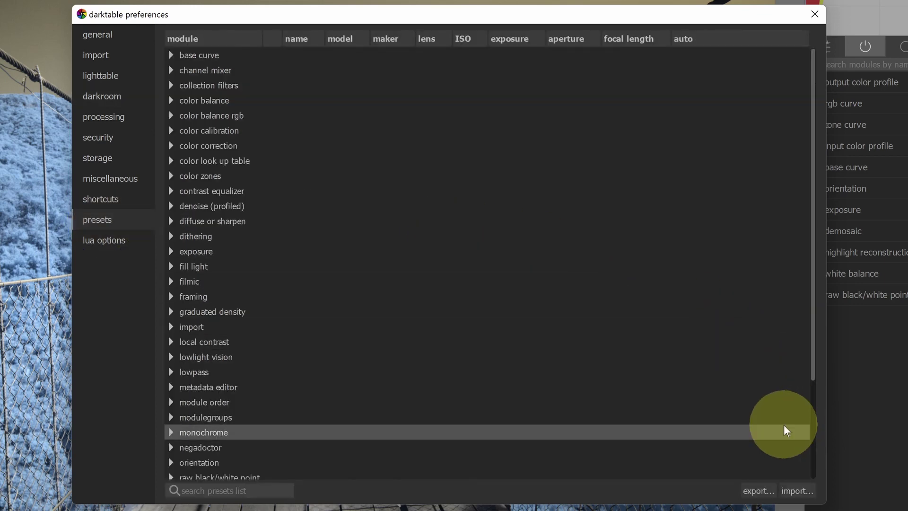
left_click(798, 493)
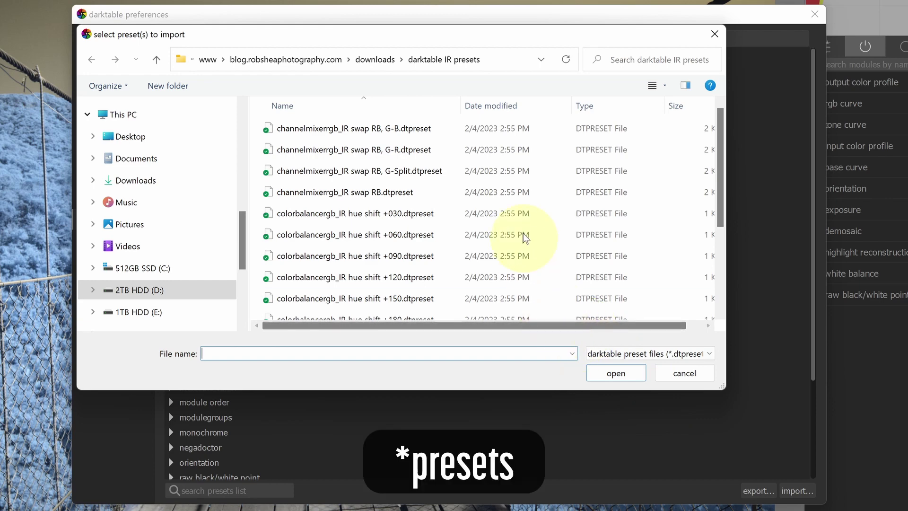
Step: Import all the .dtpreset files from the darktable IR presets folder, then close preferences
left_click(355, 132)
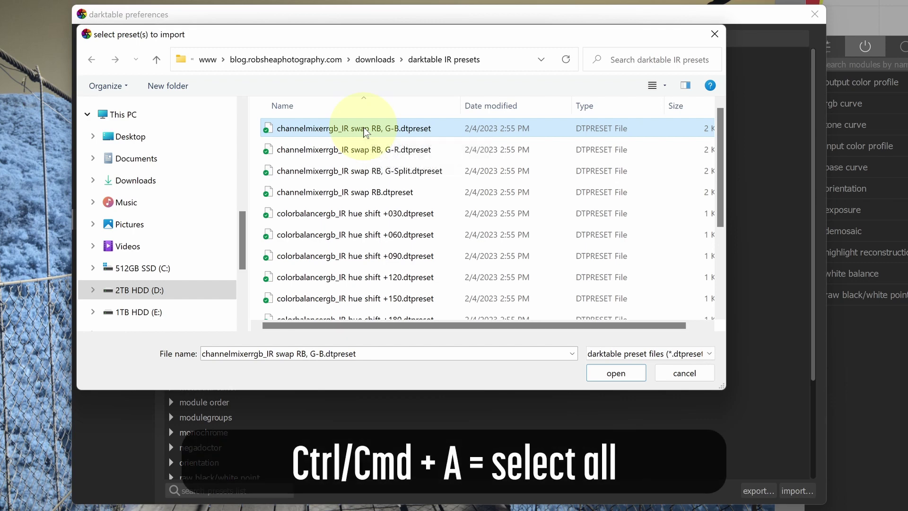
key("ctrl+a")
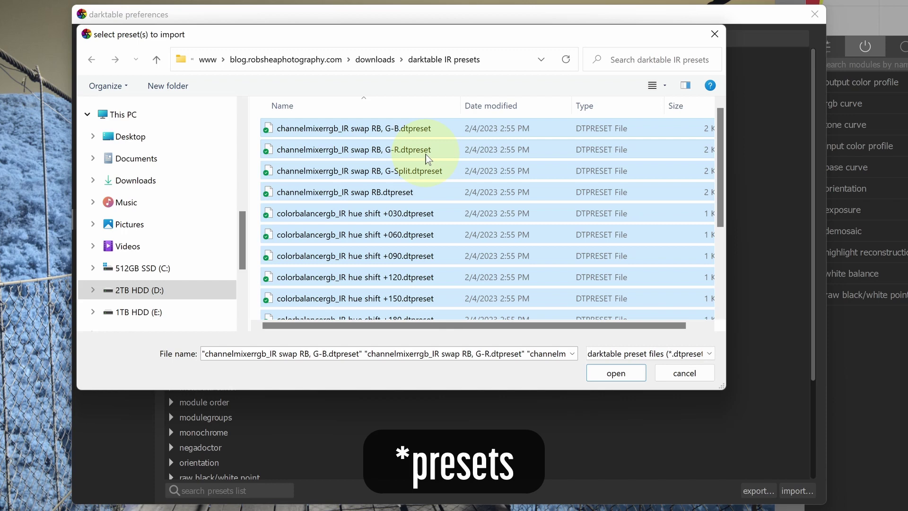
left_click(616, 373)
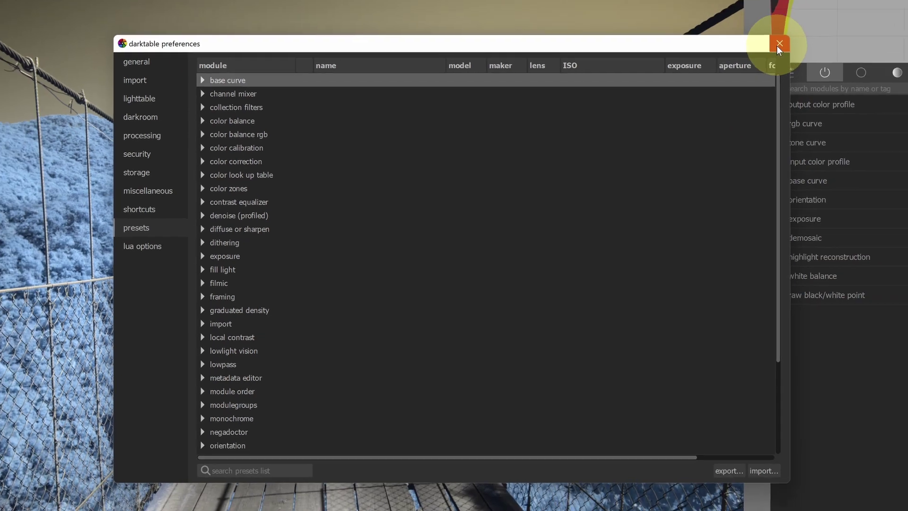
left_click(812, 18)
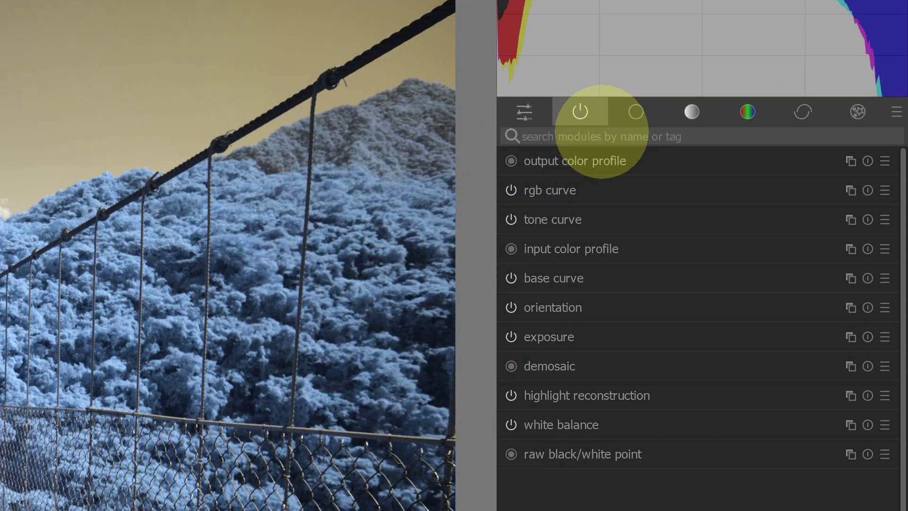
Step: Filter the processing modules with the search term 'color'
left_click(601, 132)
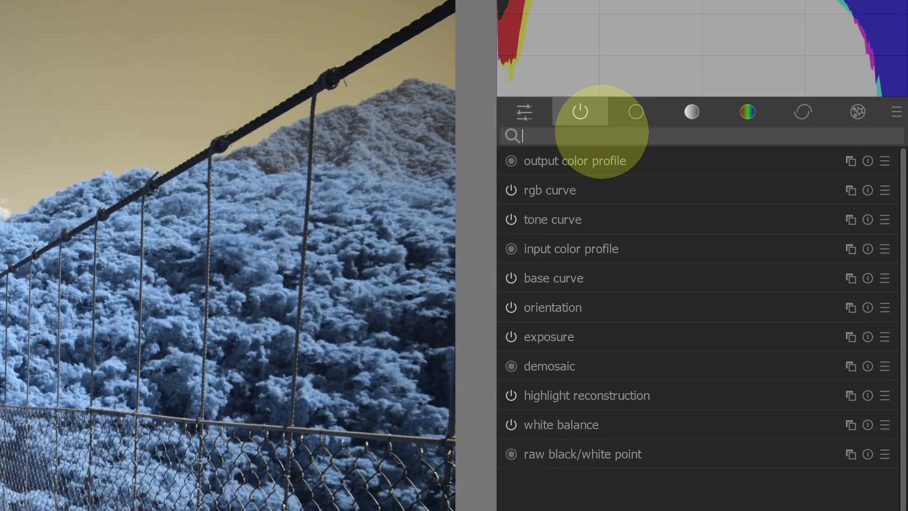
type("color")
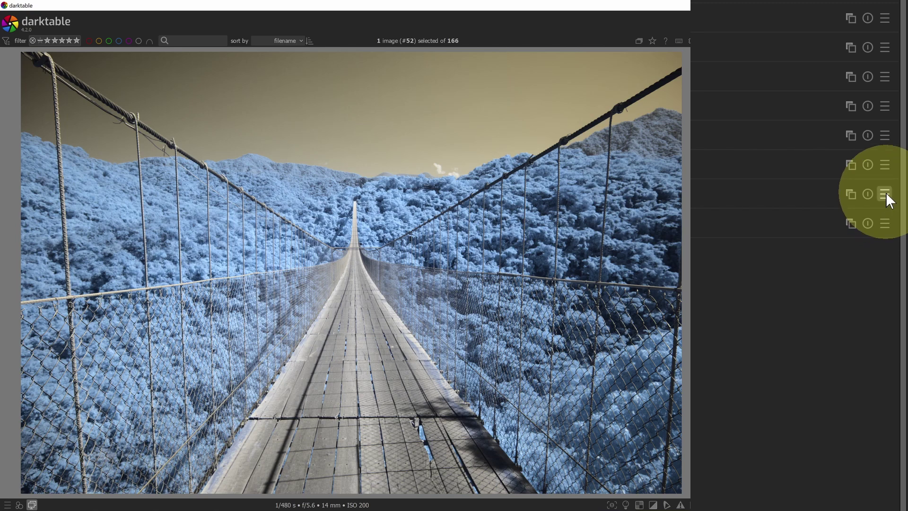
Step: Apply color calibration's IR swap RB preset, then switch to IR swap RB, G-B
left_click(885, 194)
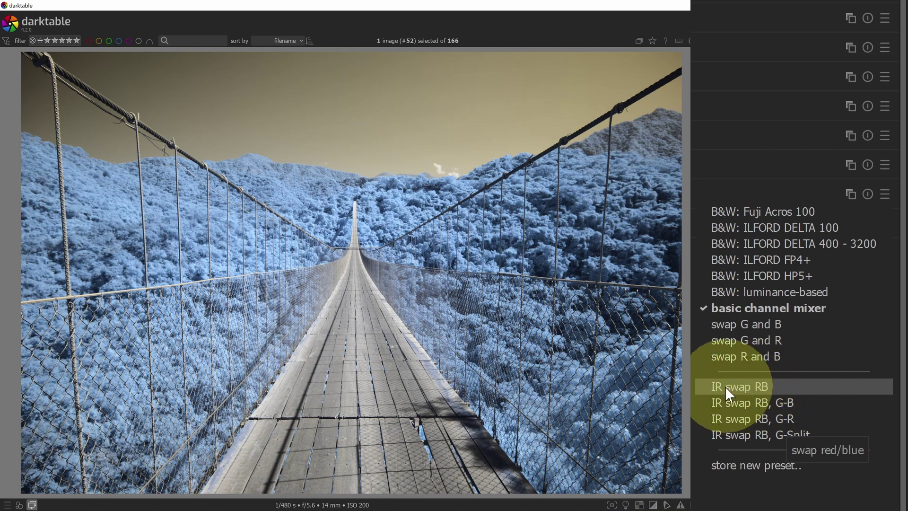
left_click(779, 386)
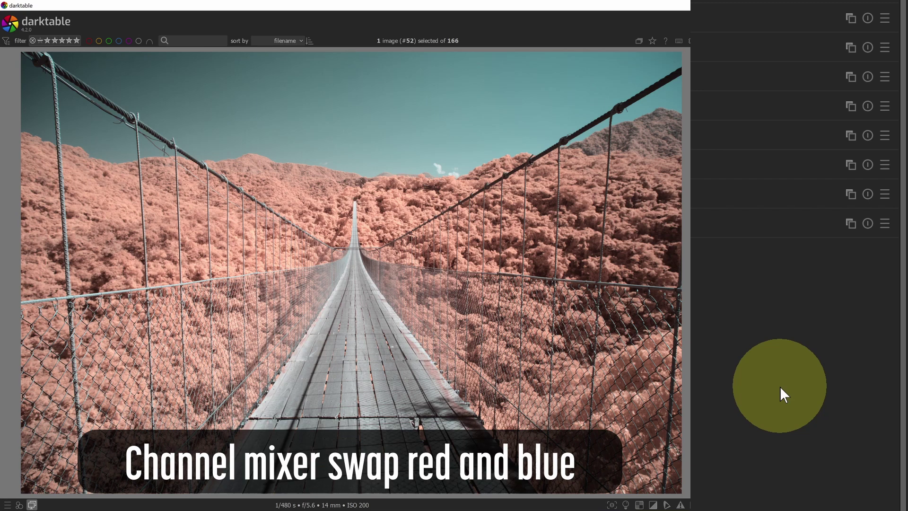
left_click(885, 194)
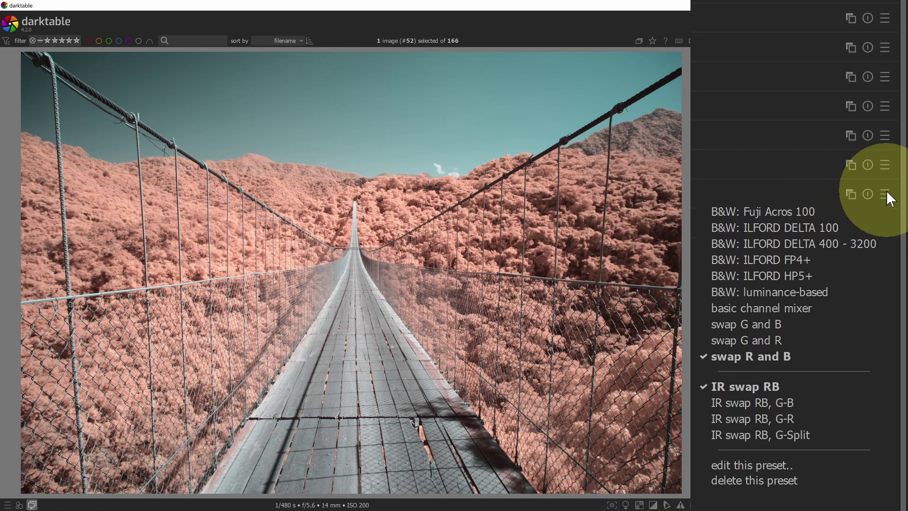
left_click(806, 400)
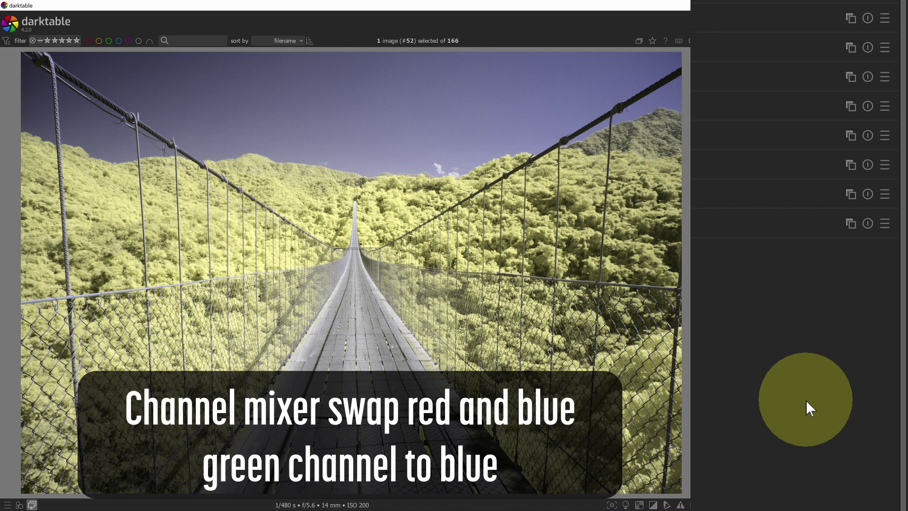
Step: Apply color calibration's IR swap RB, G-R preset, then switch to IR swap RB, G-Split
left_click(885, 193)
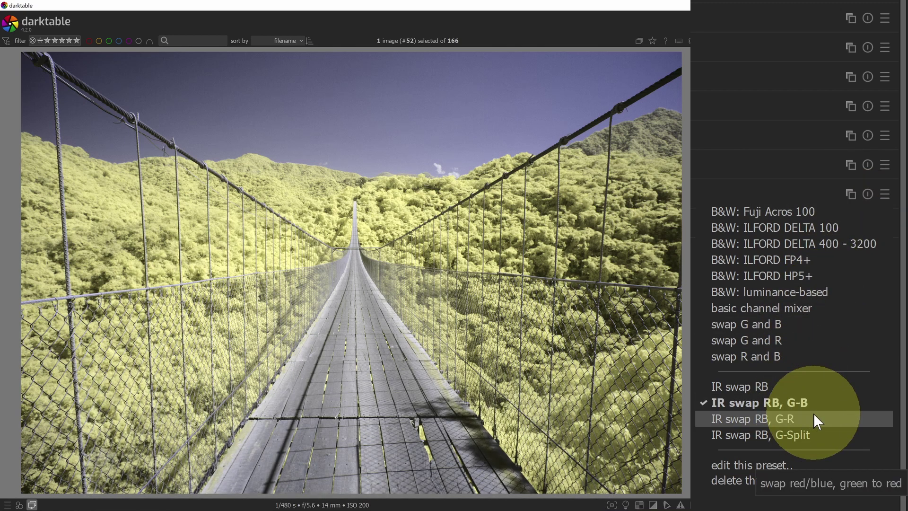
left_click(811, 418)
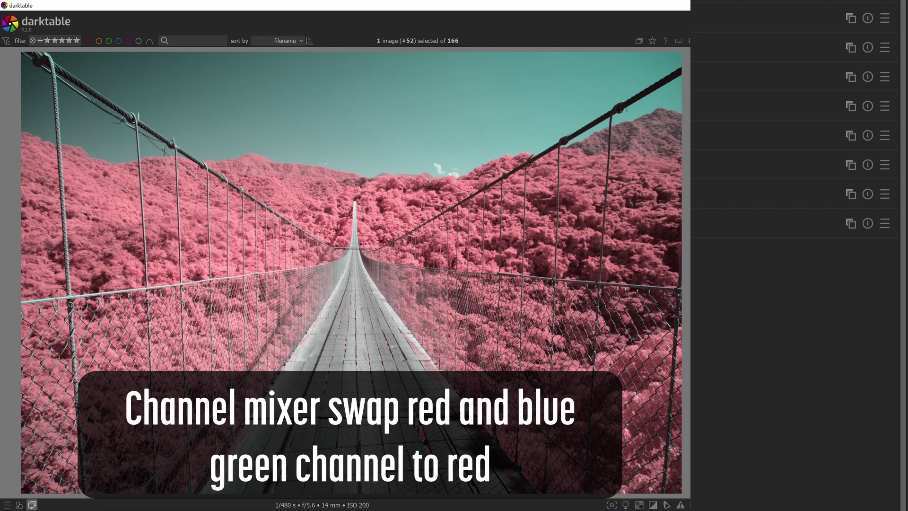
left_click(885, 194)
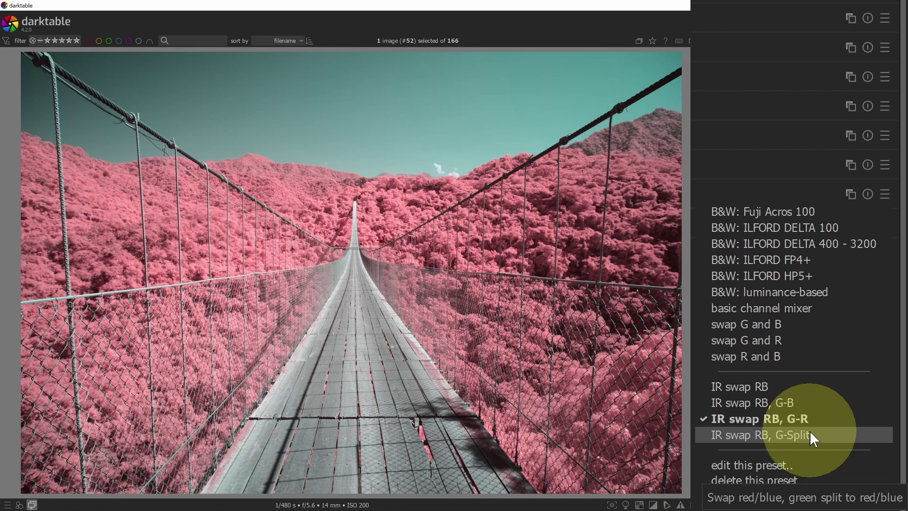
left_click(817, 434)
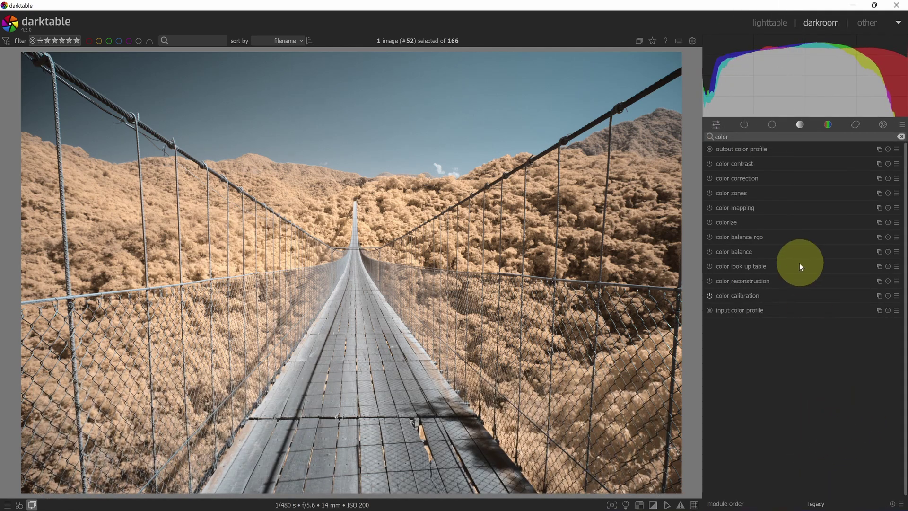
Step: Disable color calibration, enable color balance rgb and try IR hue shift +030 through +180
left_click(710, 296)
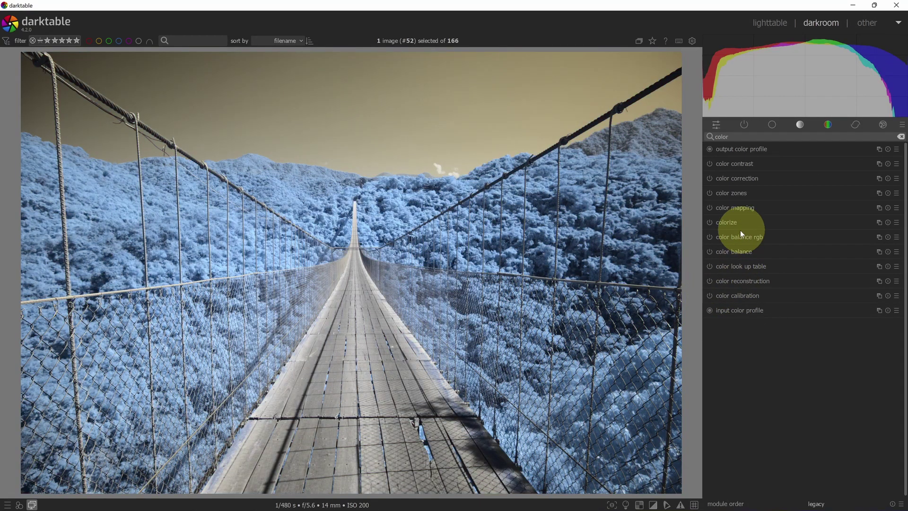
left_click(710, 237)
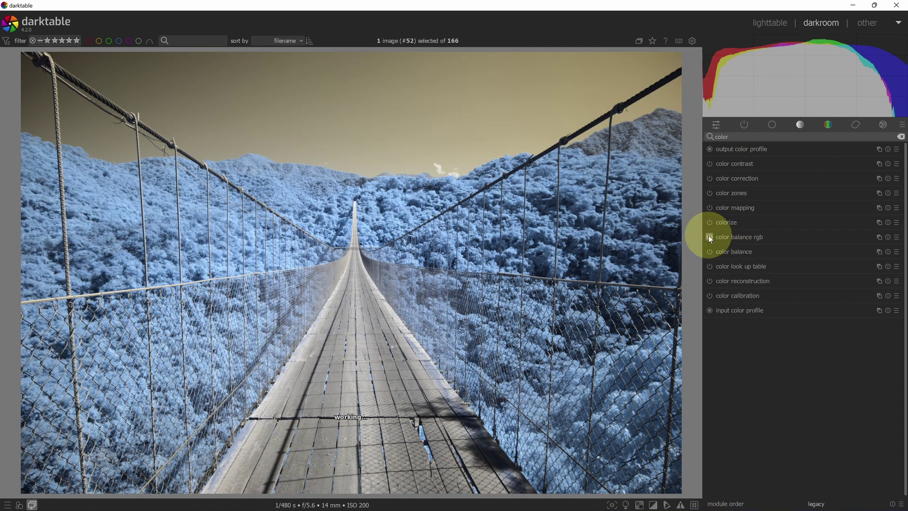
left_click(890, 212)
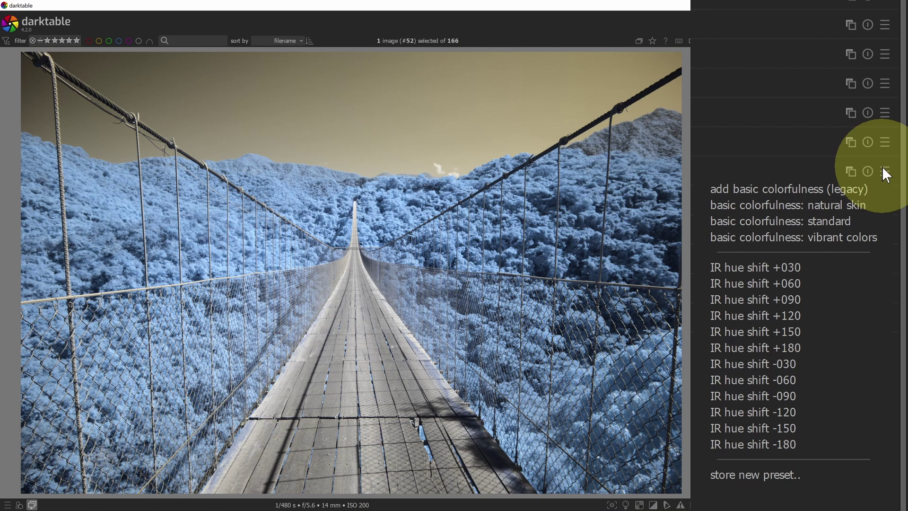
left_click(818, 267)
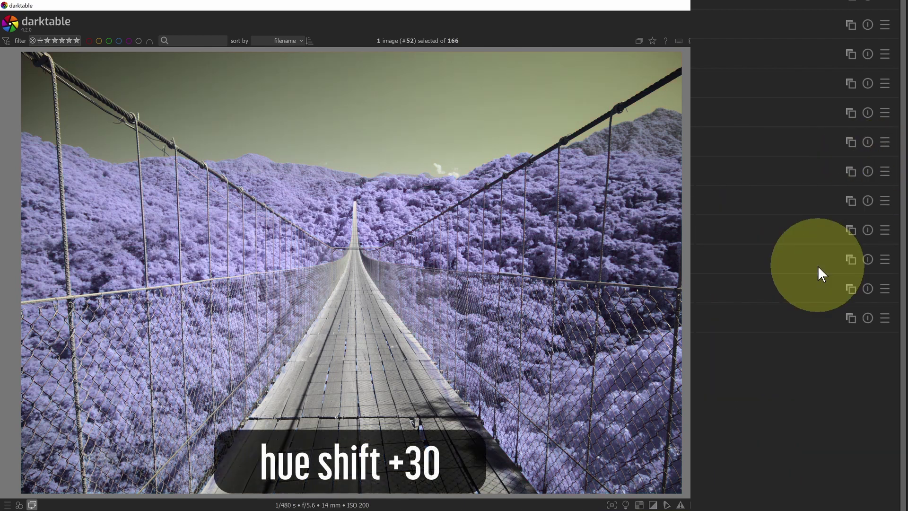
left_click(884, 171)
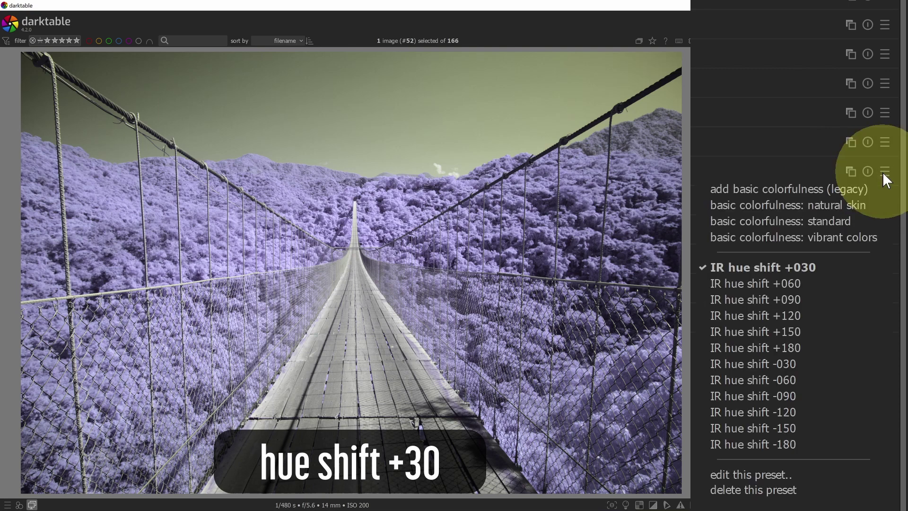
left_click(814, 282)
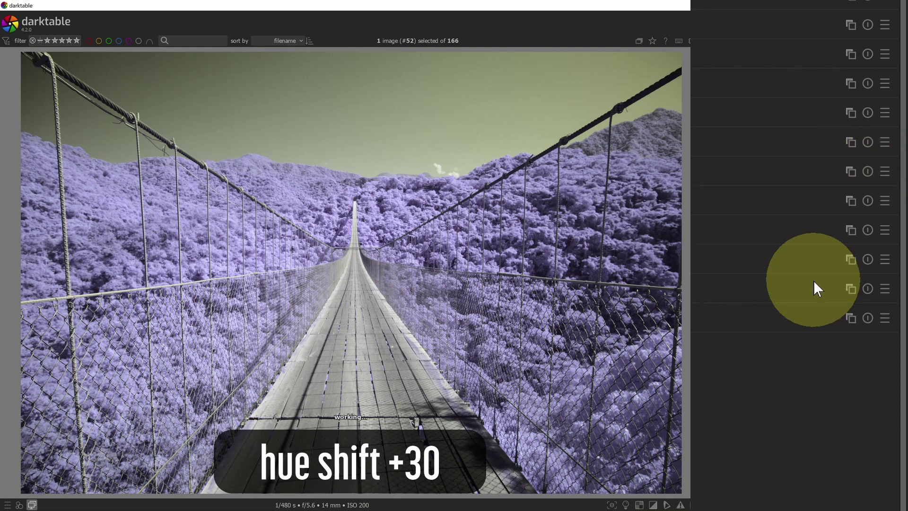
left_click(884, 171)
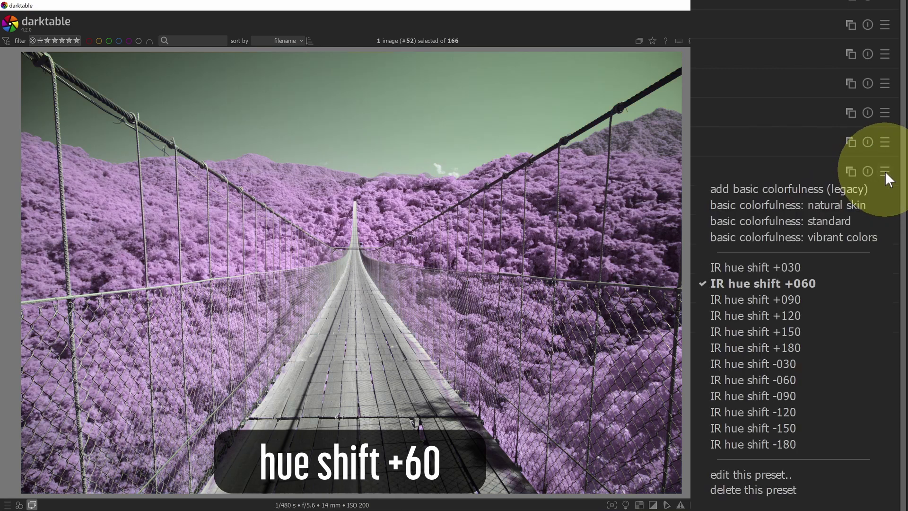
left_click(805, 298)
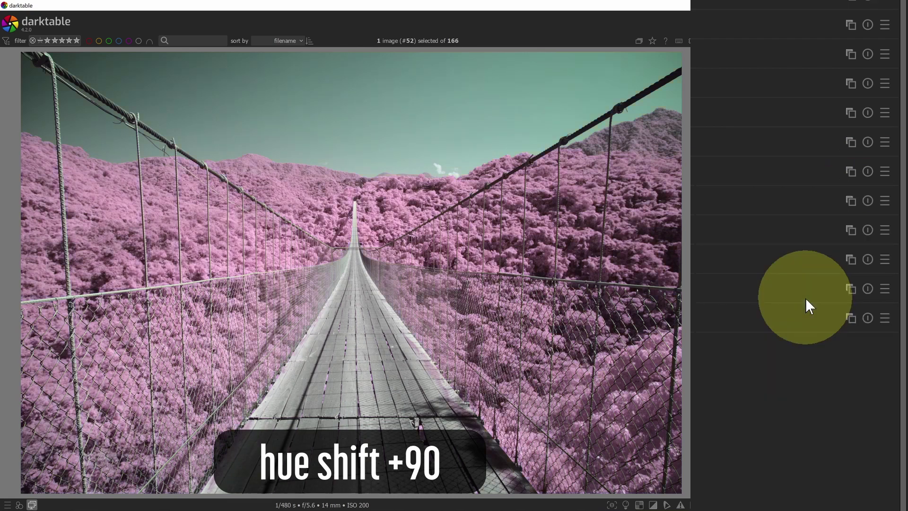
left_click(883, 172)
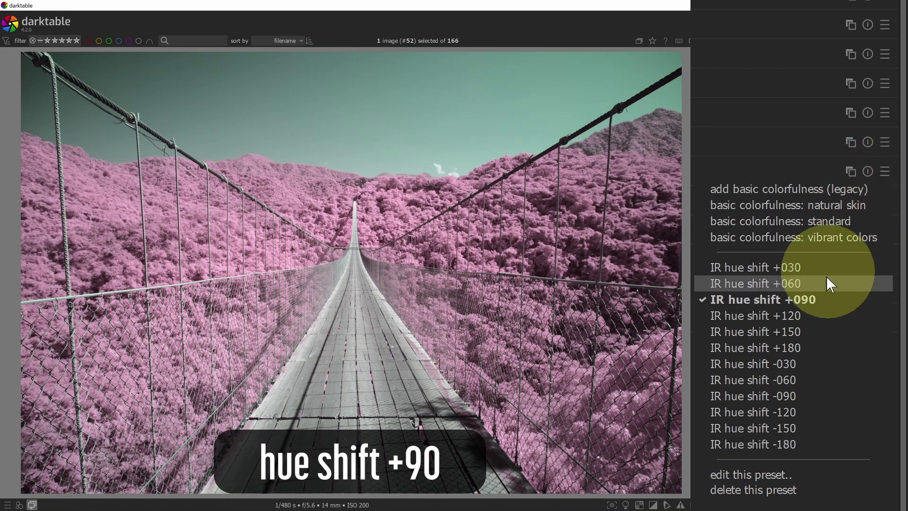
left_click(815, 314)
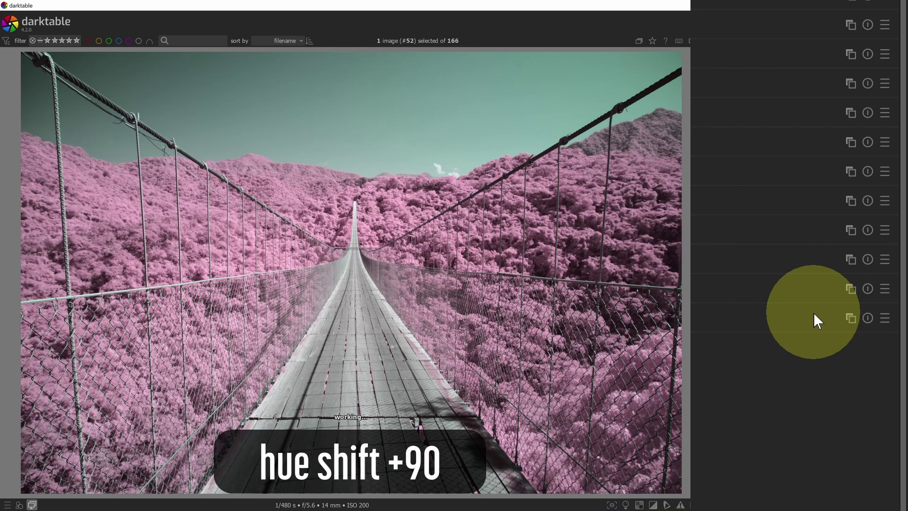
left_click(884, 171)
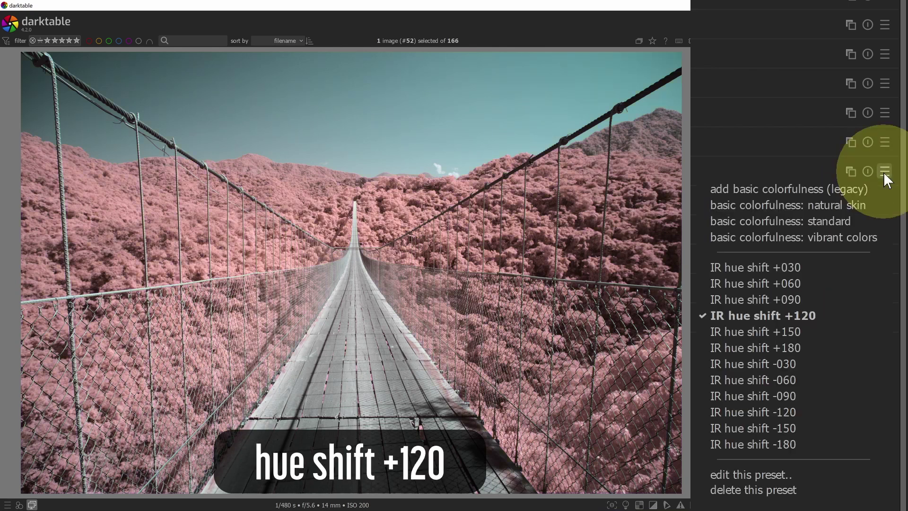
left_click(806, 330)
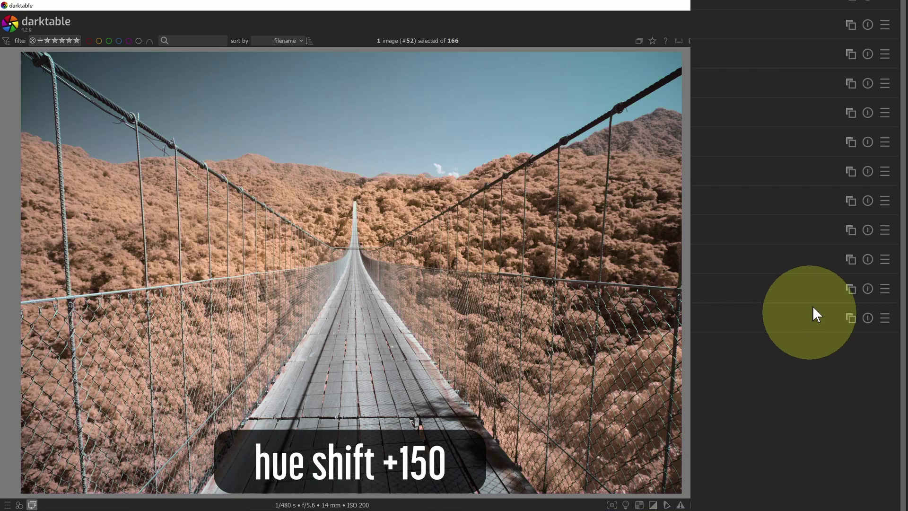
left_click(885, 171)
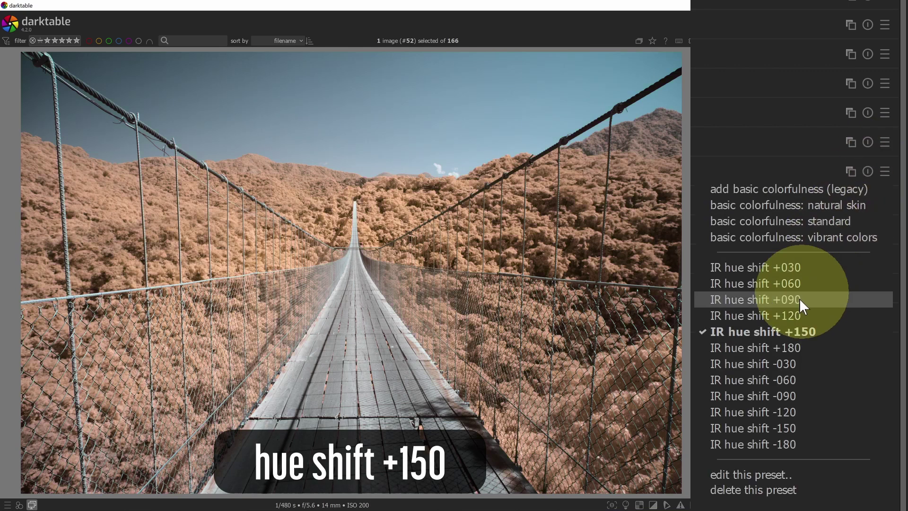
left_click(788, 348)
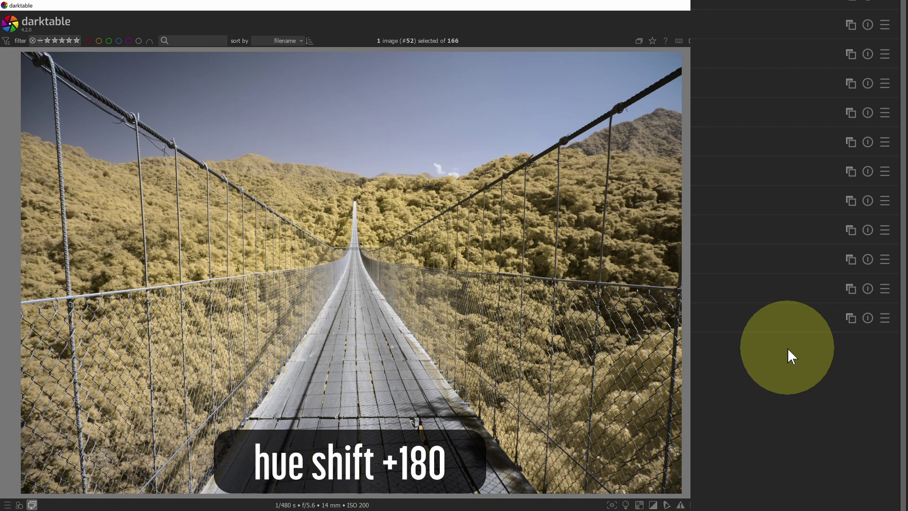
Step: Try IR hue shift presets -030 through -180, ending on -180
left_click(885, 172)
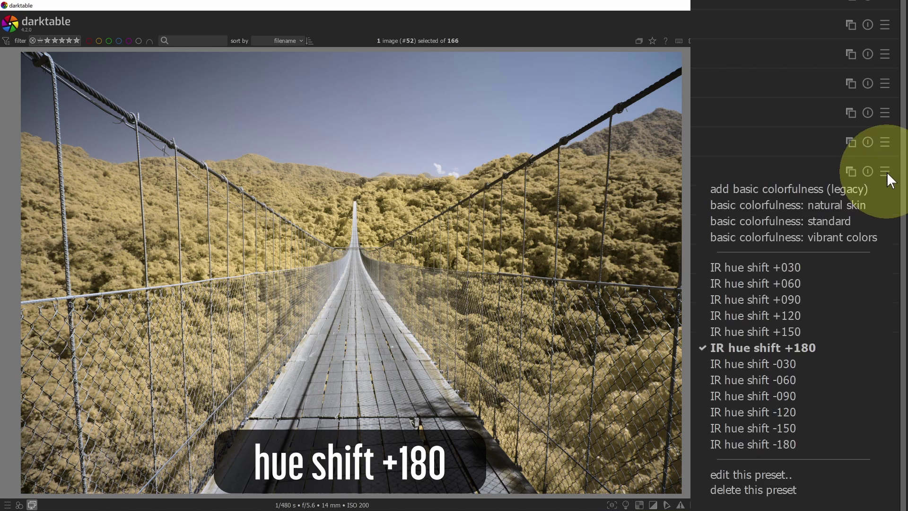
left_click(775, 368)
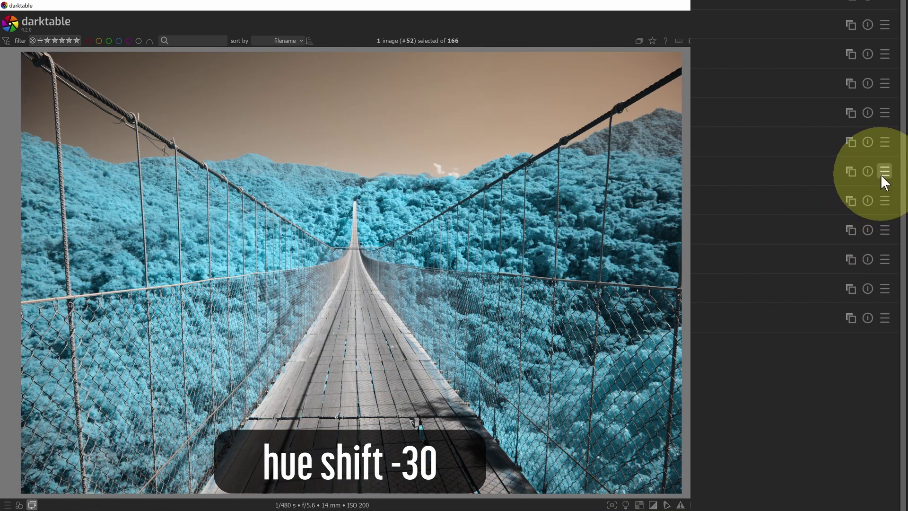
left_click(882, 173)
left_click(791, 376)
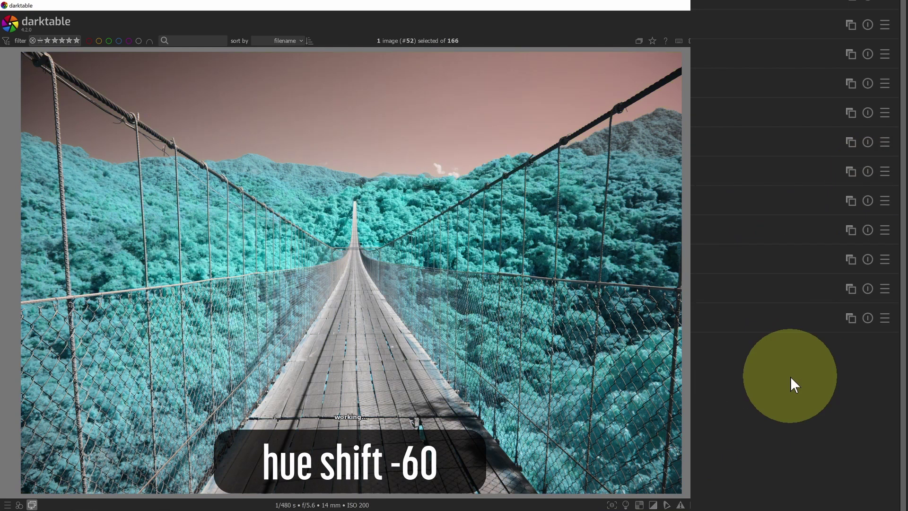
left_click(882, 172)
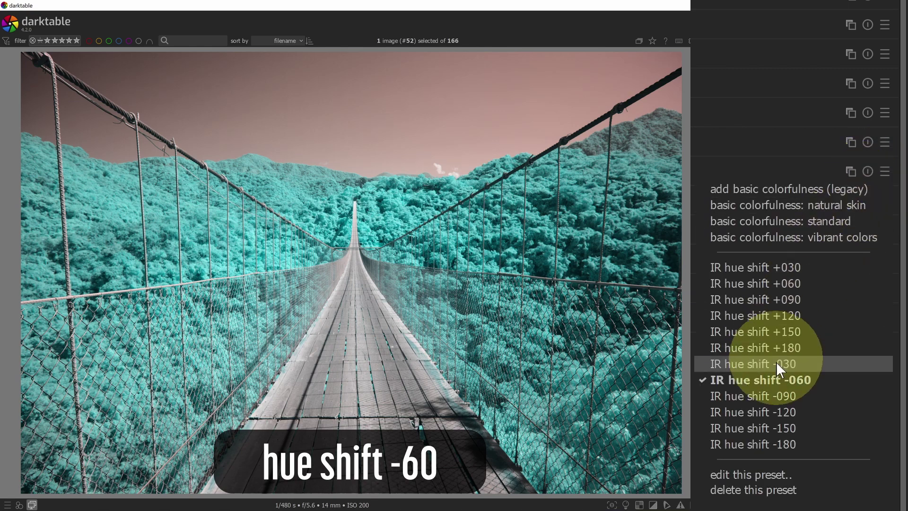
left_click(773, 395)
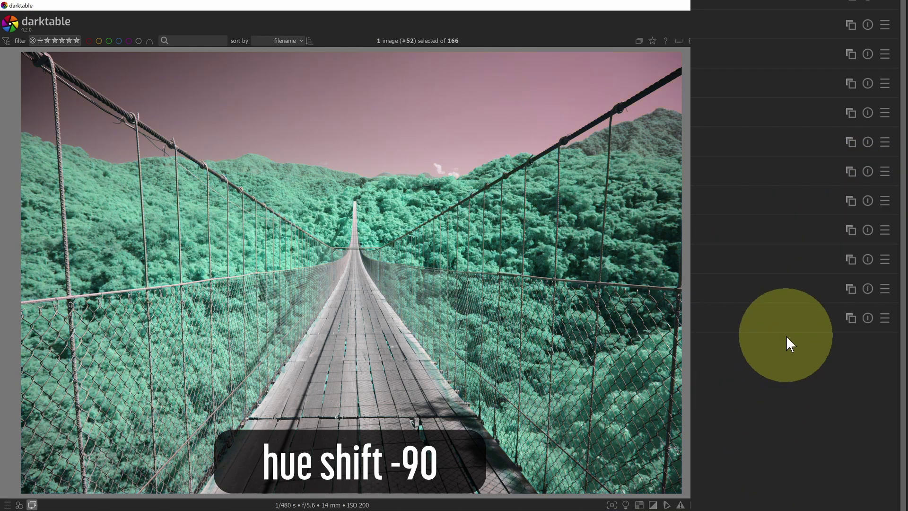
left_click(883, 172)
left_click(798, 410)
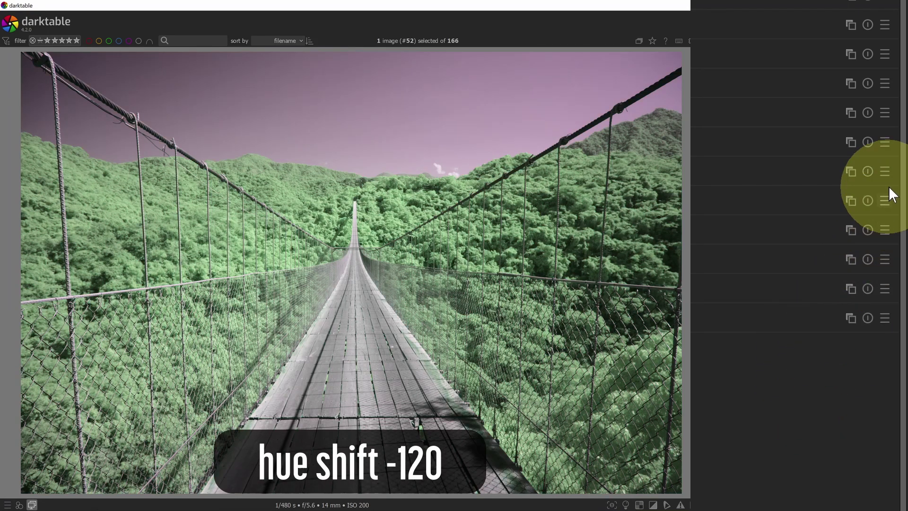
left_click(885, 171)
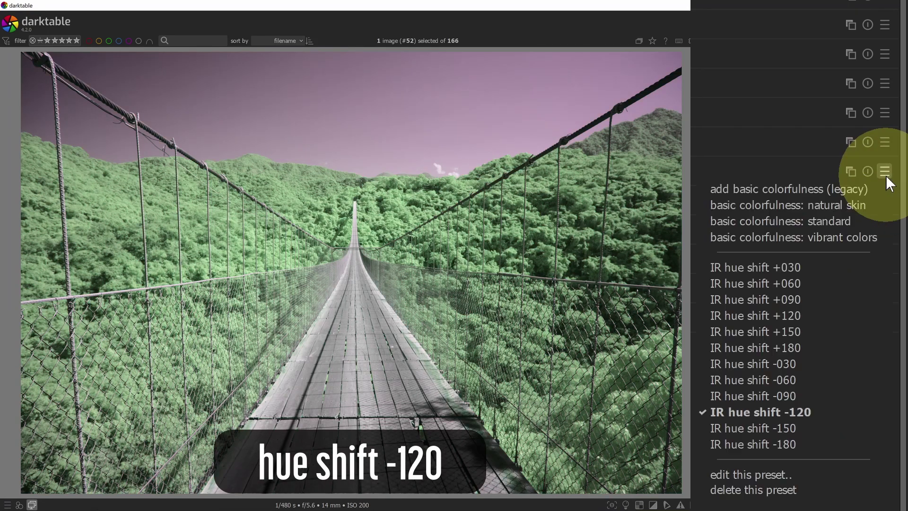
left_click(779, 422)
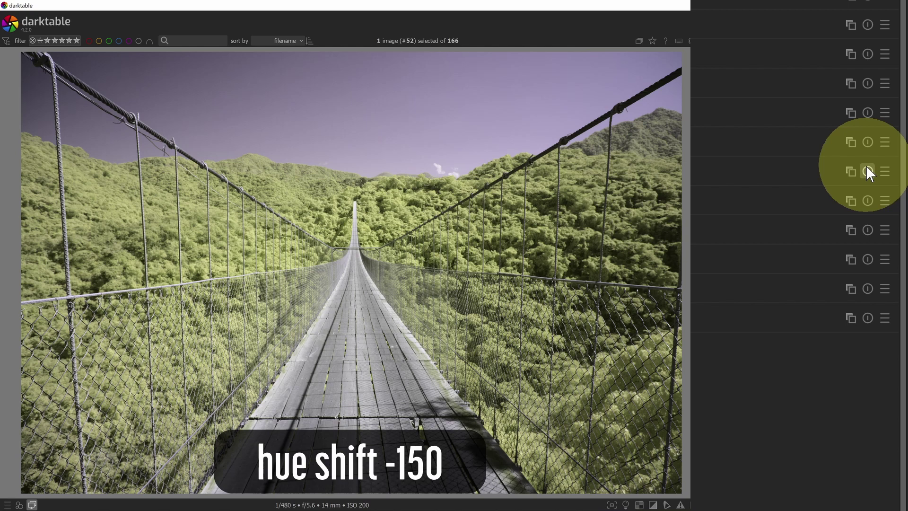
left_click(884, 171)
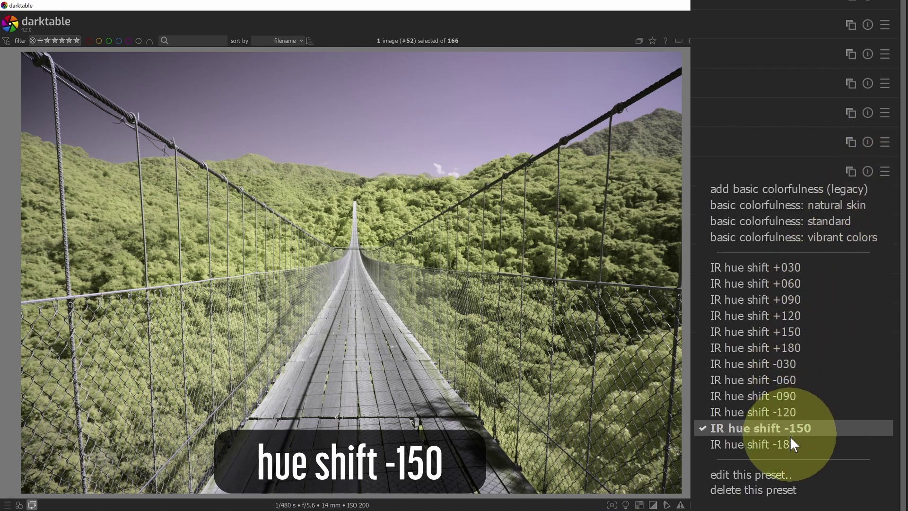
left_click(790, 442)
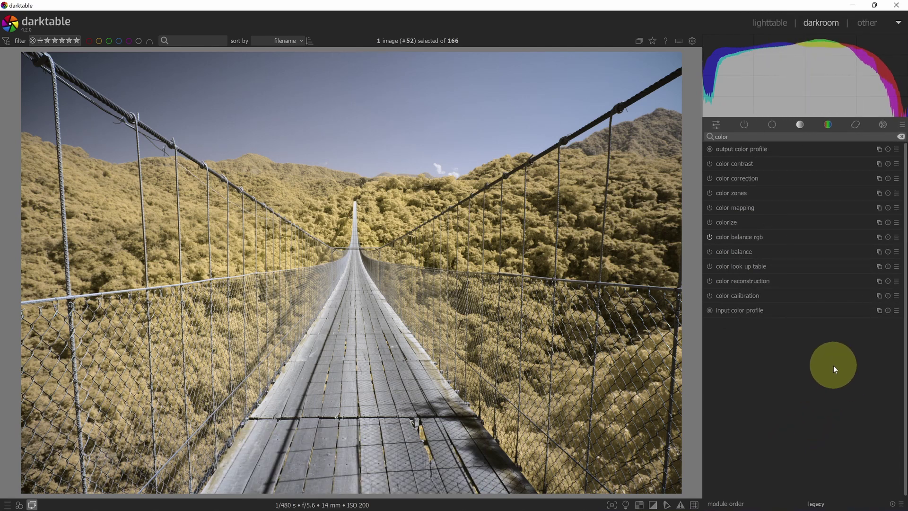
Step: Switch off color balance rgb so the foliage turns blue
left_click(710, 237)
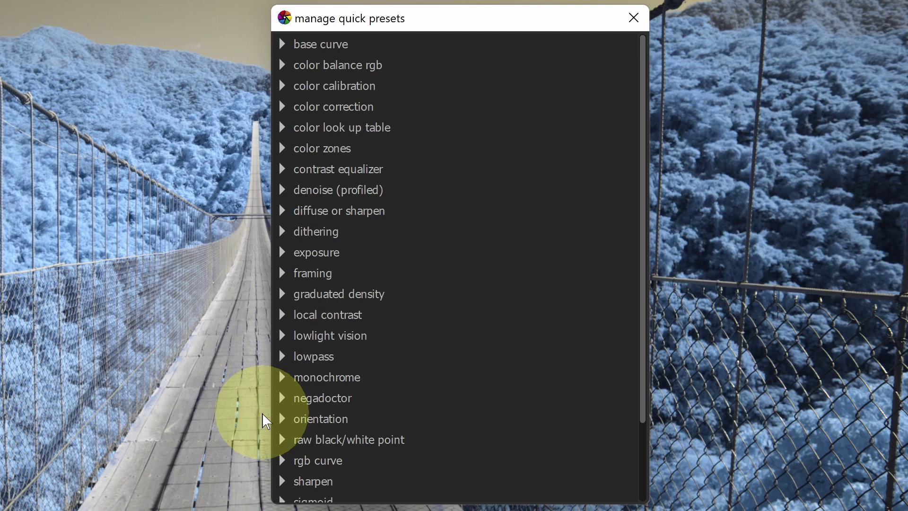
Step: Mark IR hue shift +090, +180 and -090 as color balance rgb quick presets
left_click(283, 65)
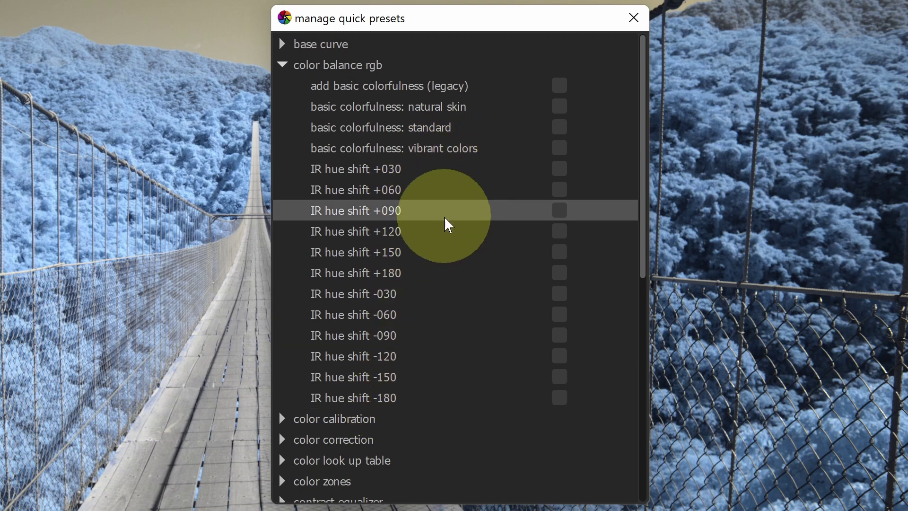
left_click(561, 212)
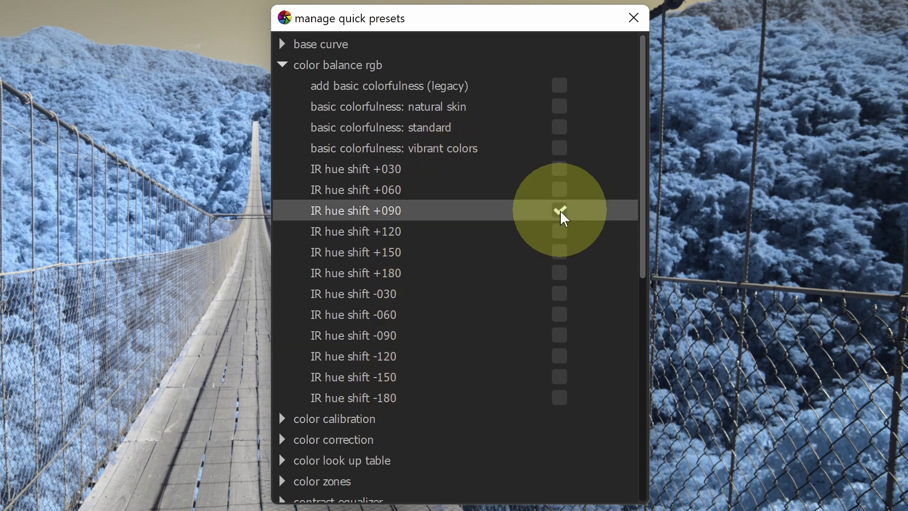
left_click(567, 279)
left_click(558, 335)
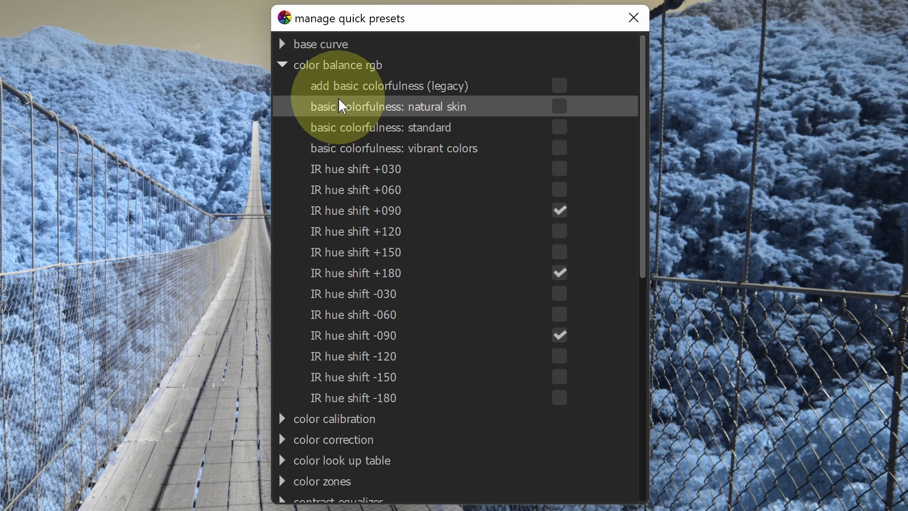
left_click(283, 66)
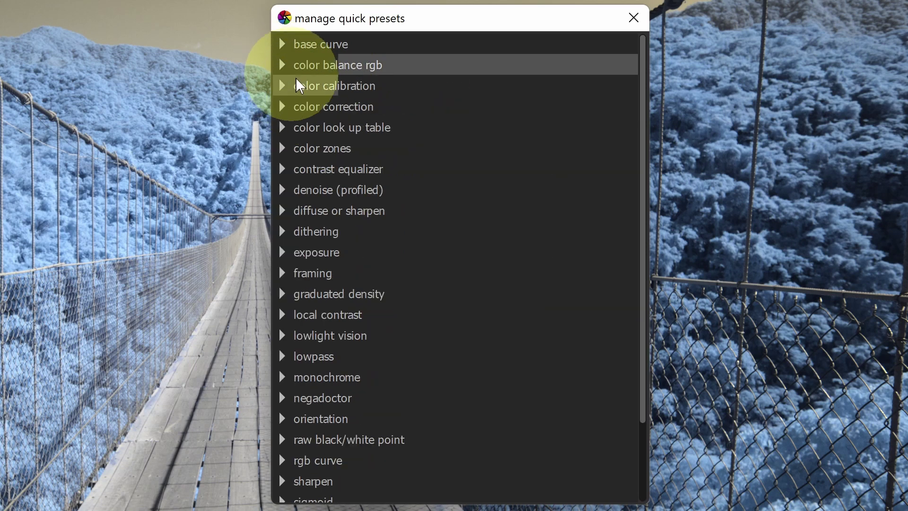
Step: Mark IR swap RB and IR swap RB, G-Split as color calibration quick presets
left_click(282, 86)
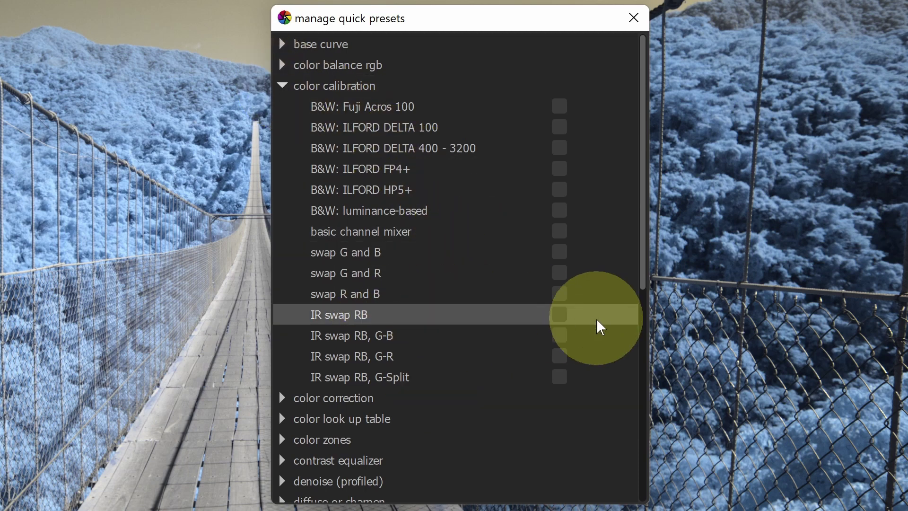
left_click(560, 316)
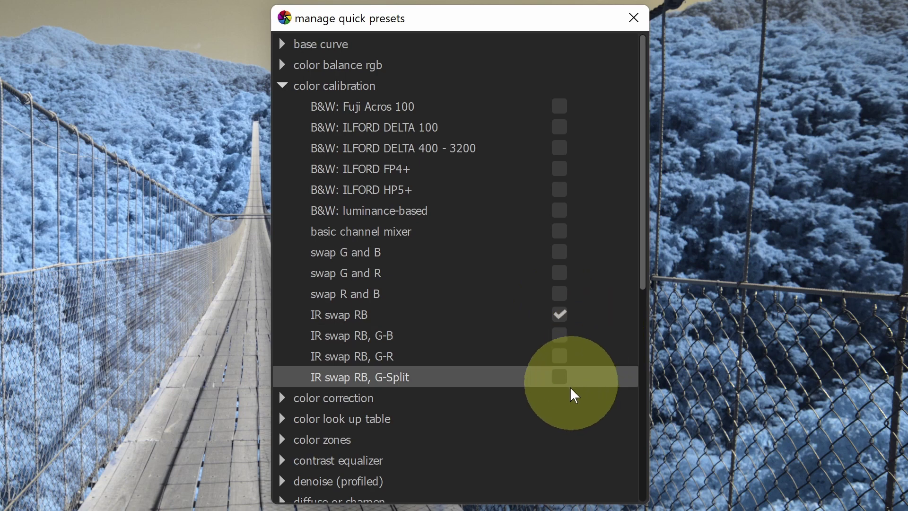
left_click(560, 377)
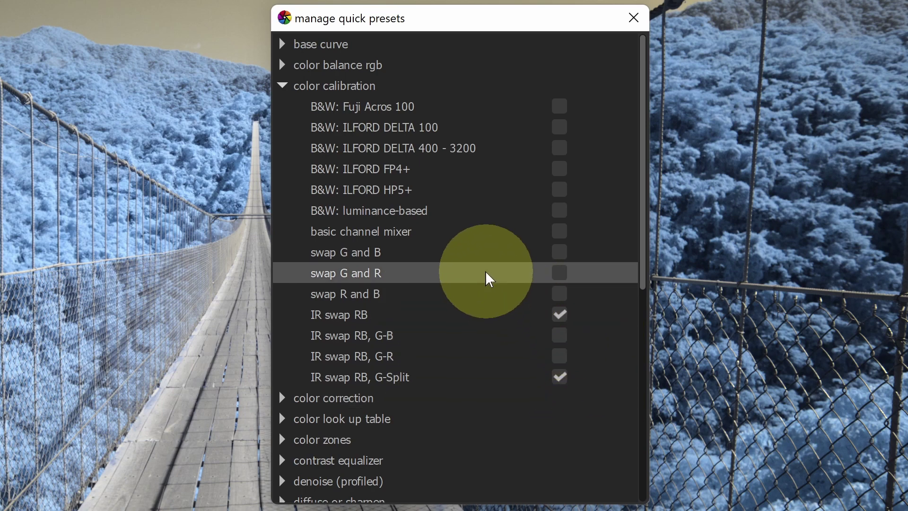
left_click(282, 85)
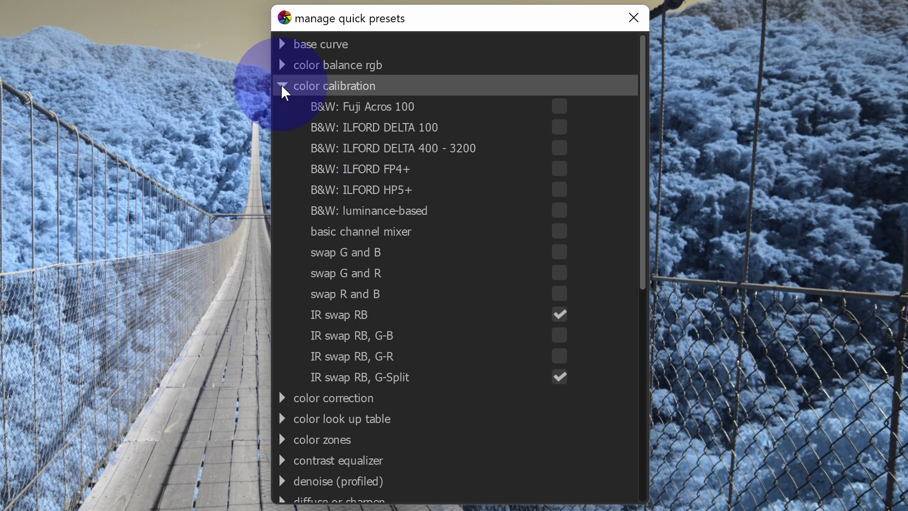
Step: Close the manager and apply IR hue shift +090, another hue shift, then -090 from quick presets
left_click(634, 20)
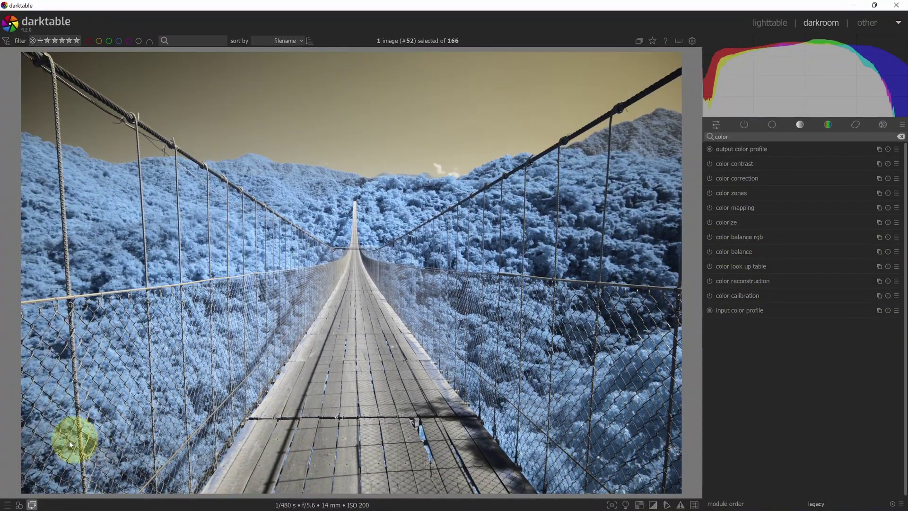
left_click(7, 505)
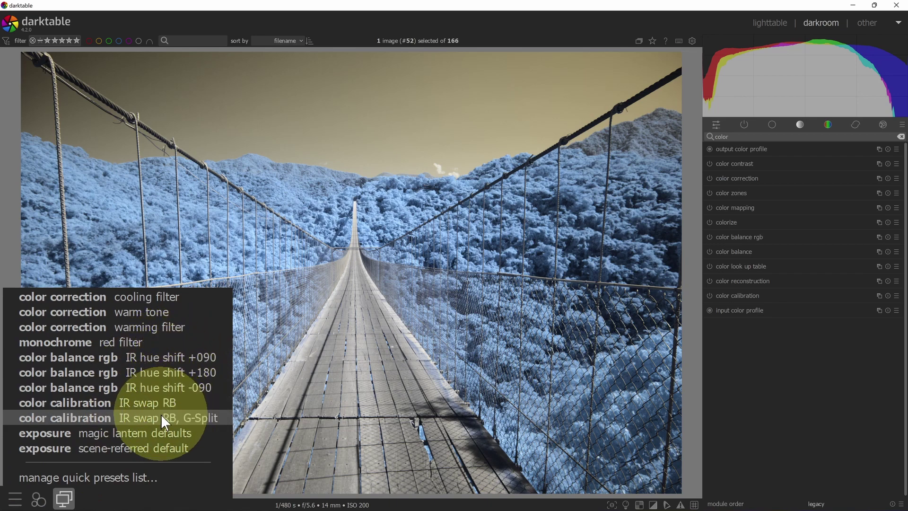
left_click(182, 359)
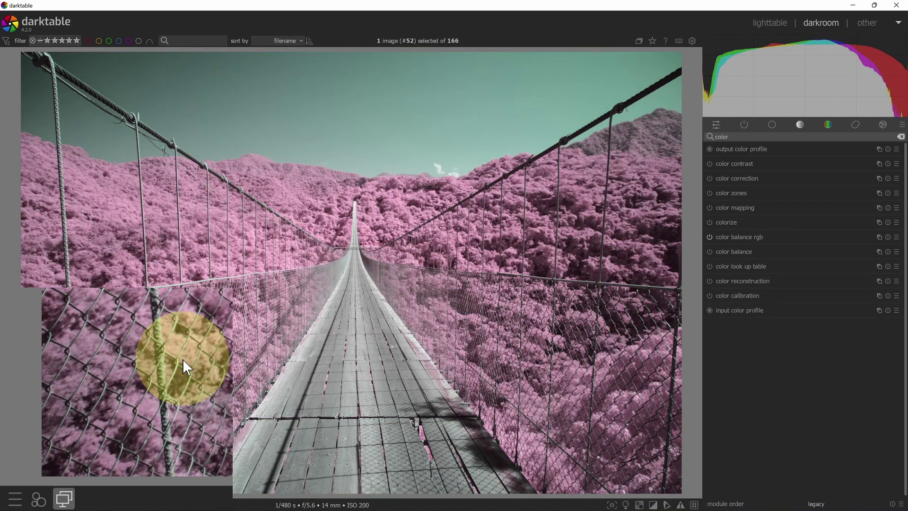
left_click(15, 499)
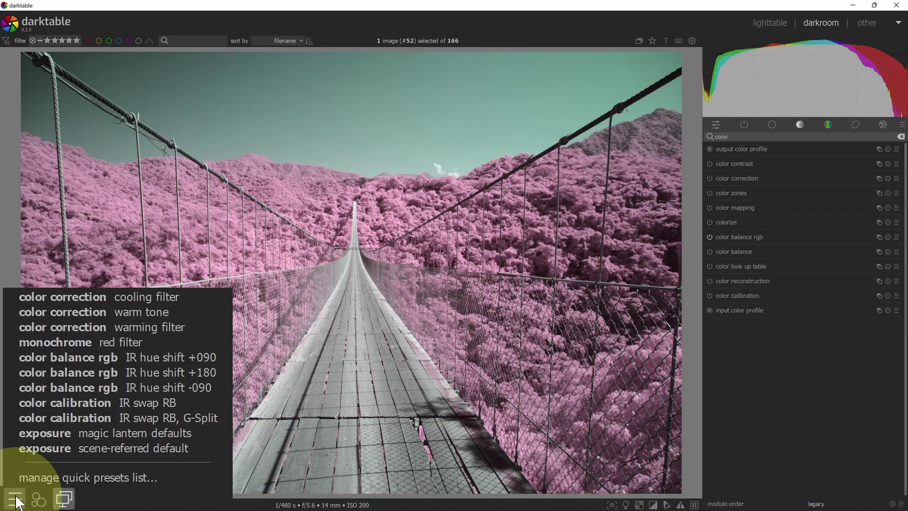
left_click(132, 381)
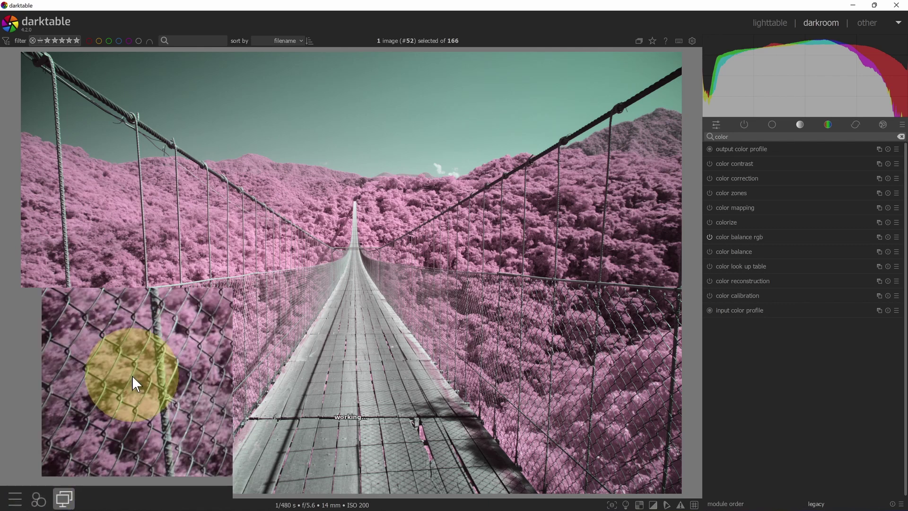
left_click(17, 498)
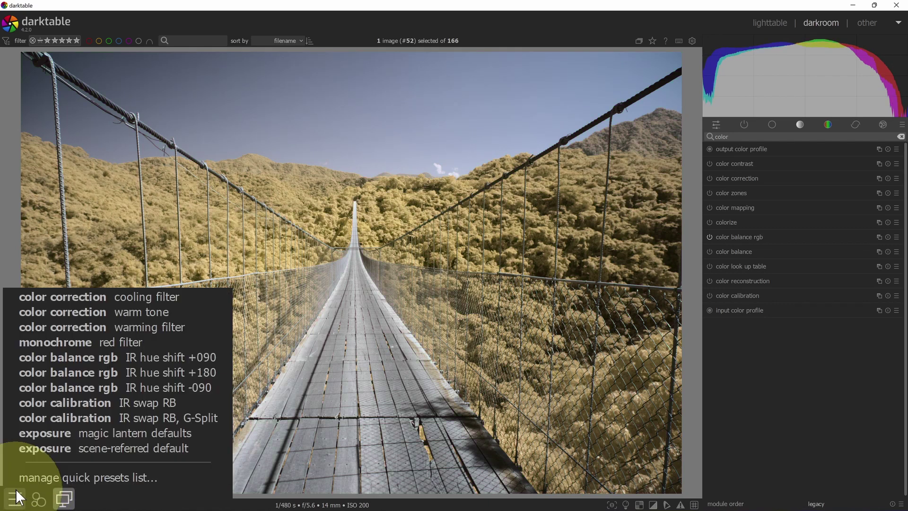
left_click(137, 392)
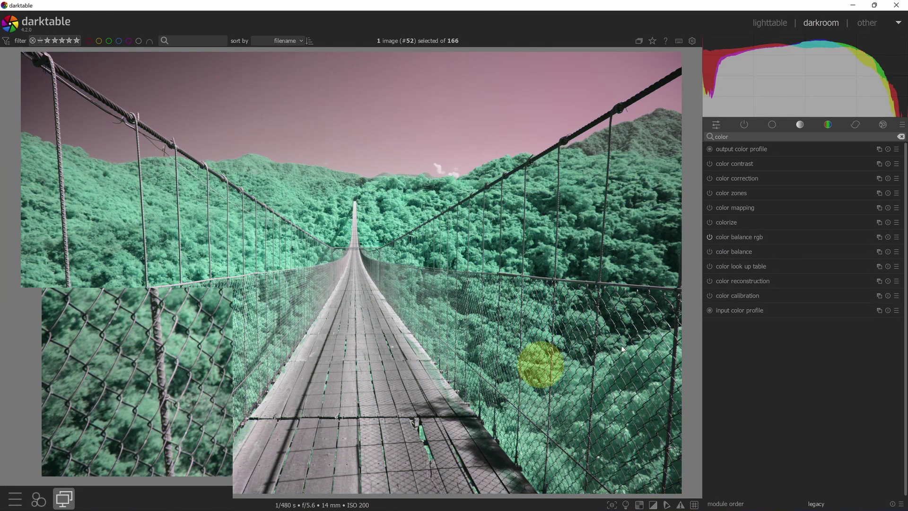
Step: Switch off color balance rgb, then apply IR swap RB and IR swap RB, G-Split from quick presets
left_click(709, 237)
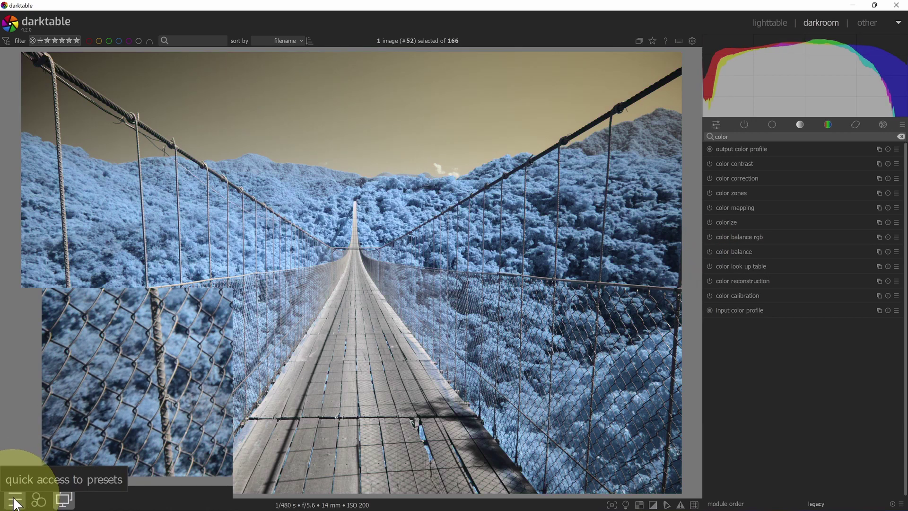
left_click(14, 500)
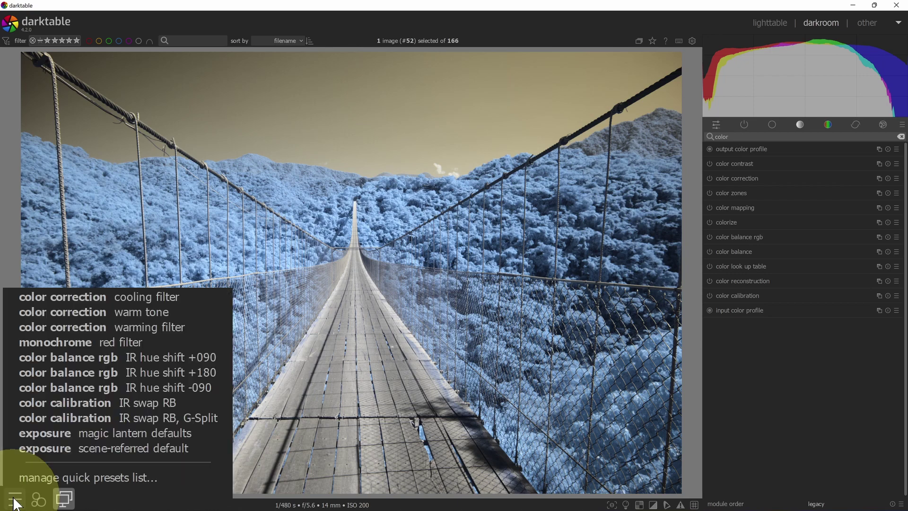
left_click(93, 402)
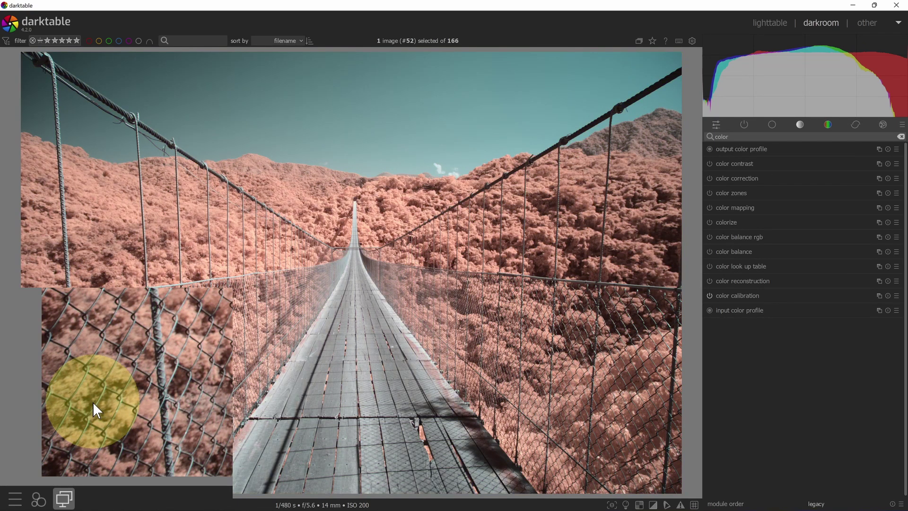
left_click(16, 499)
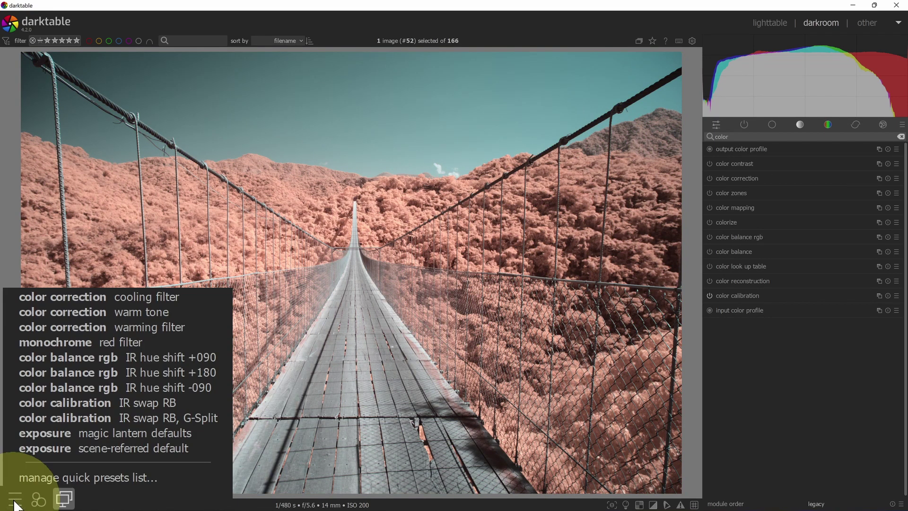
left_click(70, 418)
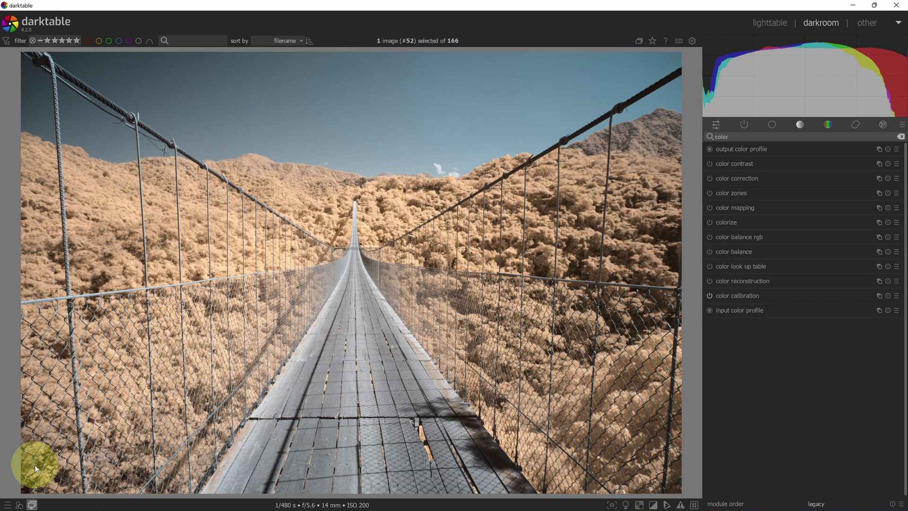